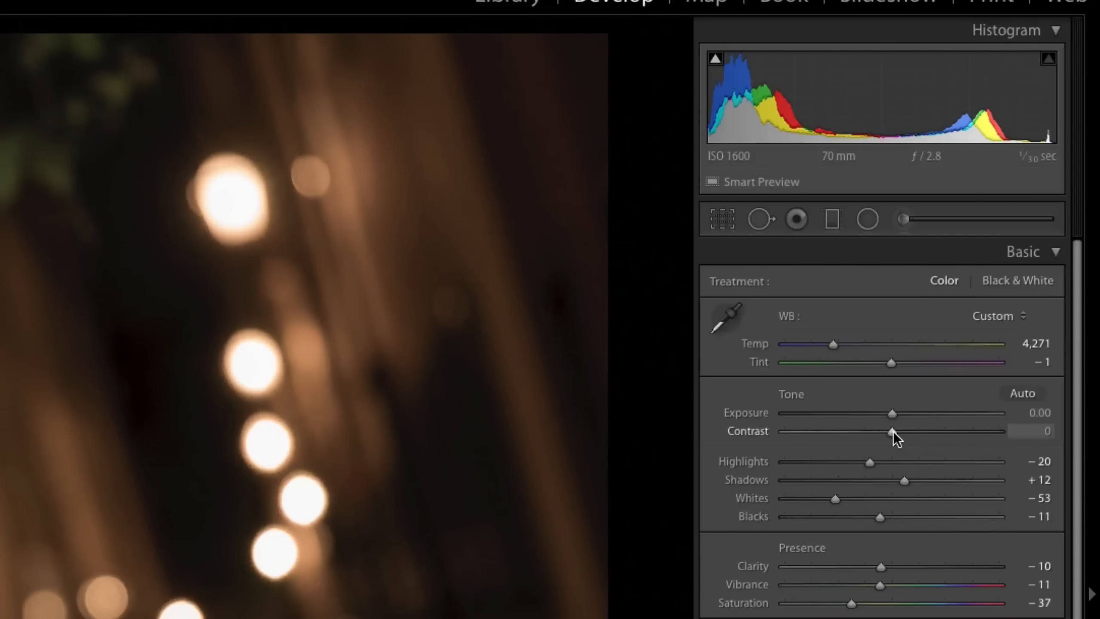
Try raising and lowering the photo's Contrast to compare the effect on the tones
left_click_drag(892, 431, 972, 434)
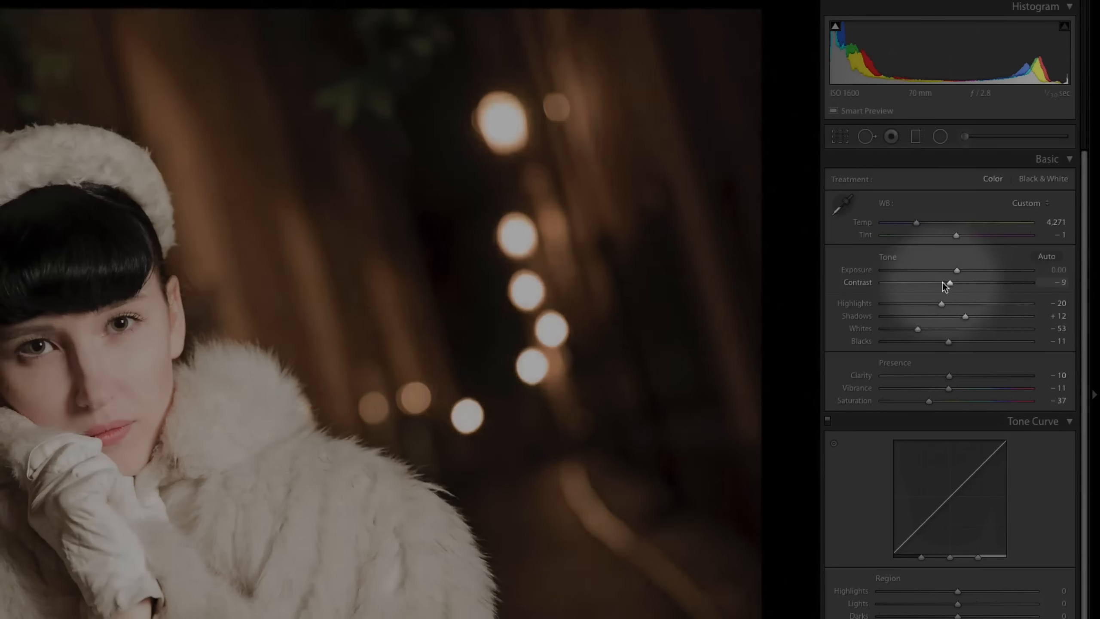
left_click_drag(943, 283, 910, 283)
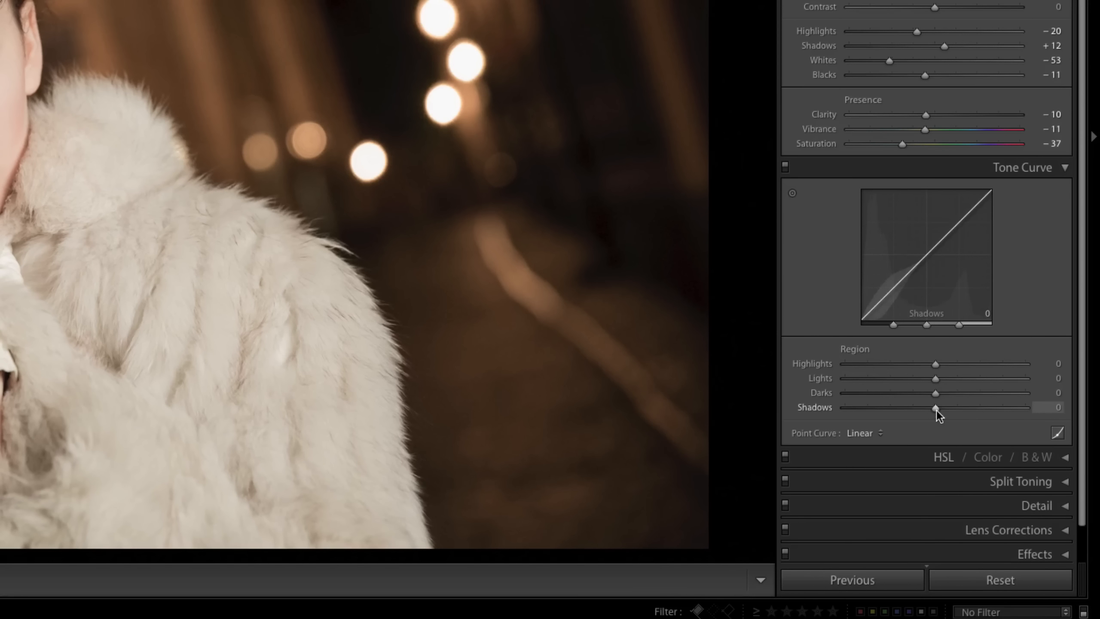
Set the tone curve's Lights region to +10 and lower its Shadows region to -84
left_click_drag(935, 408, 895, 407)
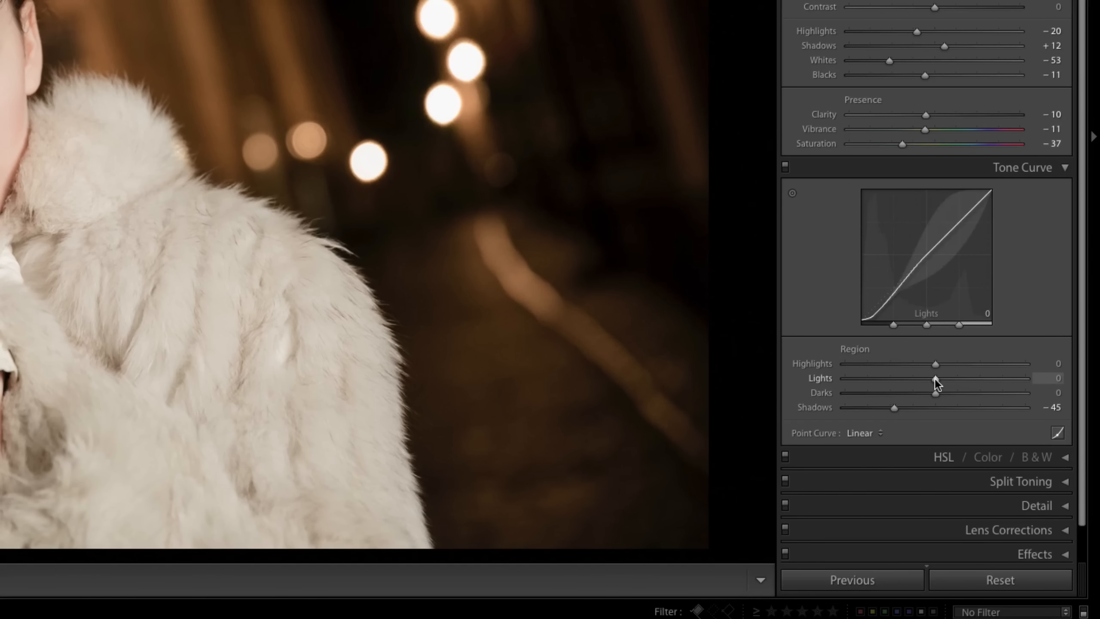
left_click_drag(935, 378, 944, 379)
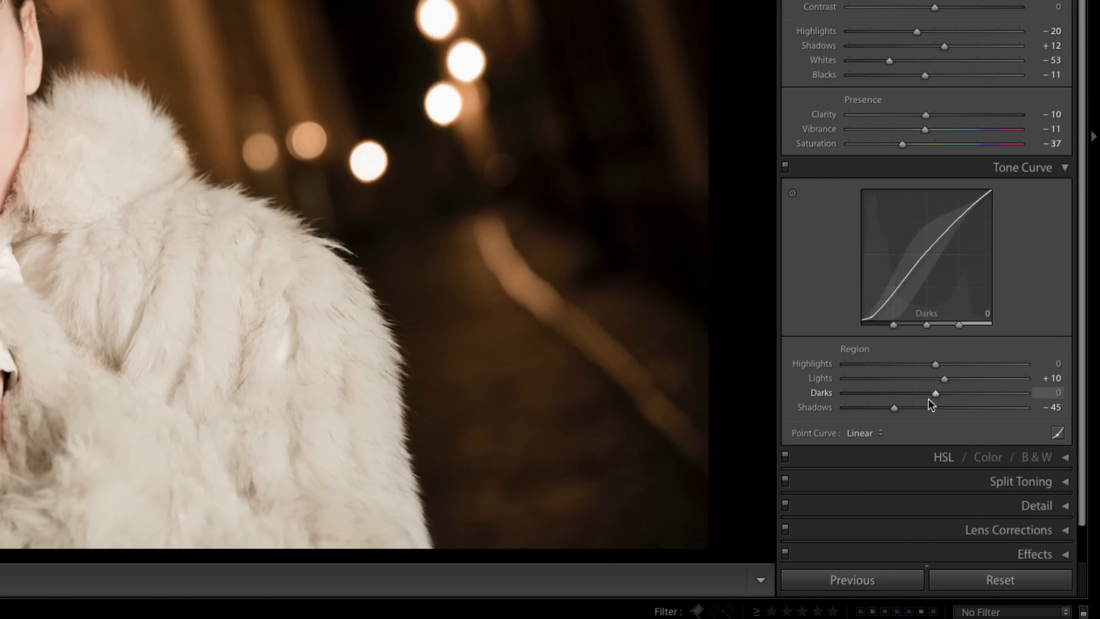
left_click_drag(898, 409, 926, 407)
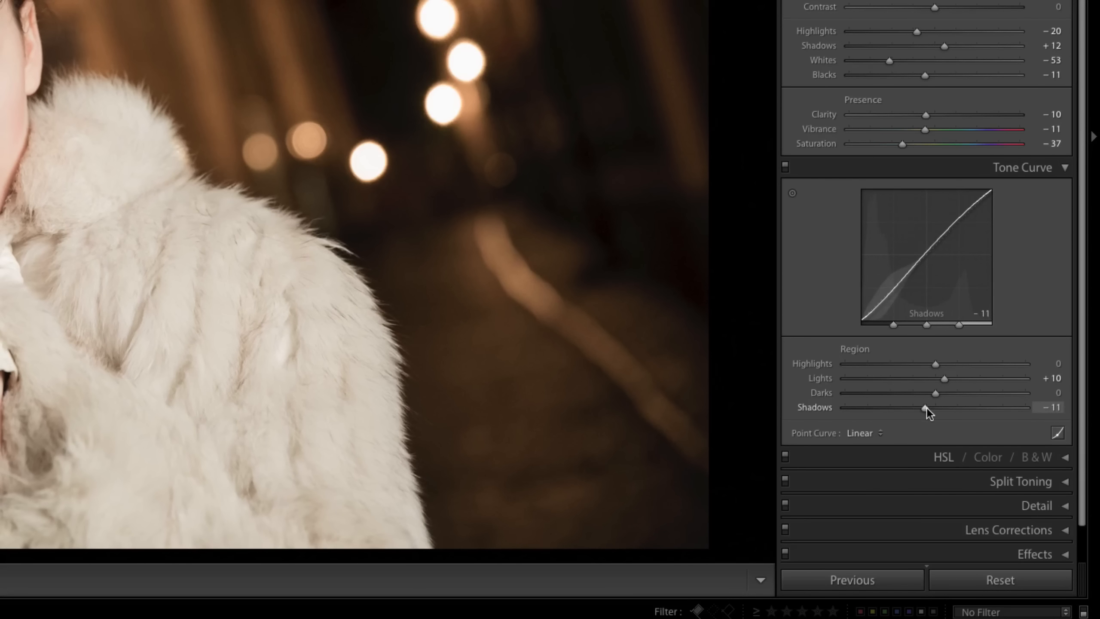
left_click_drag(924, 408, 859, 408)
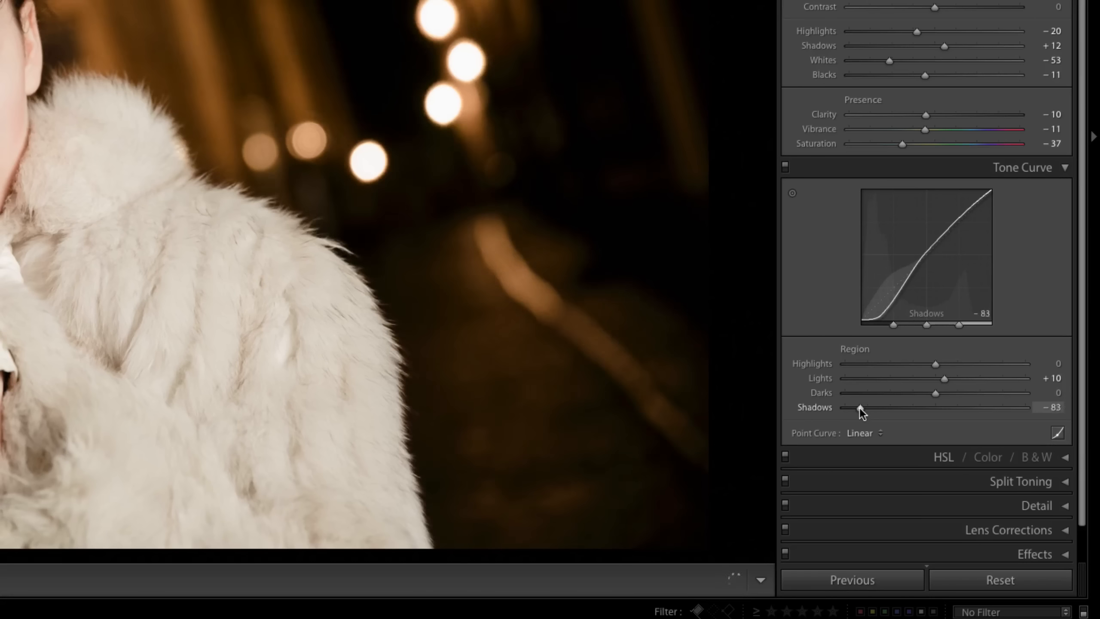
Try the tone curve's shadow split at 70, return it to 10, and reset the middle split to its default
left_click_drag(894, 323, 867, 326)
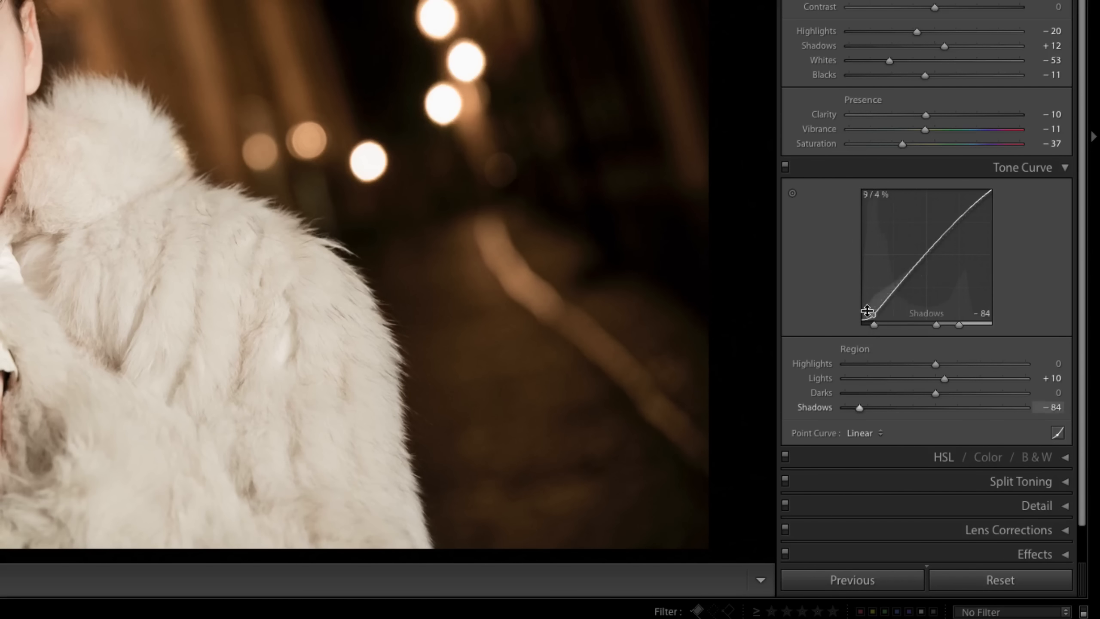
left_click_drag(873, 324, 961, 328)
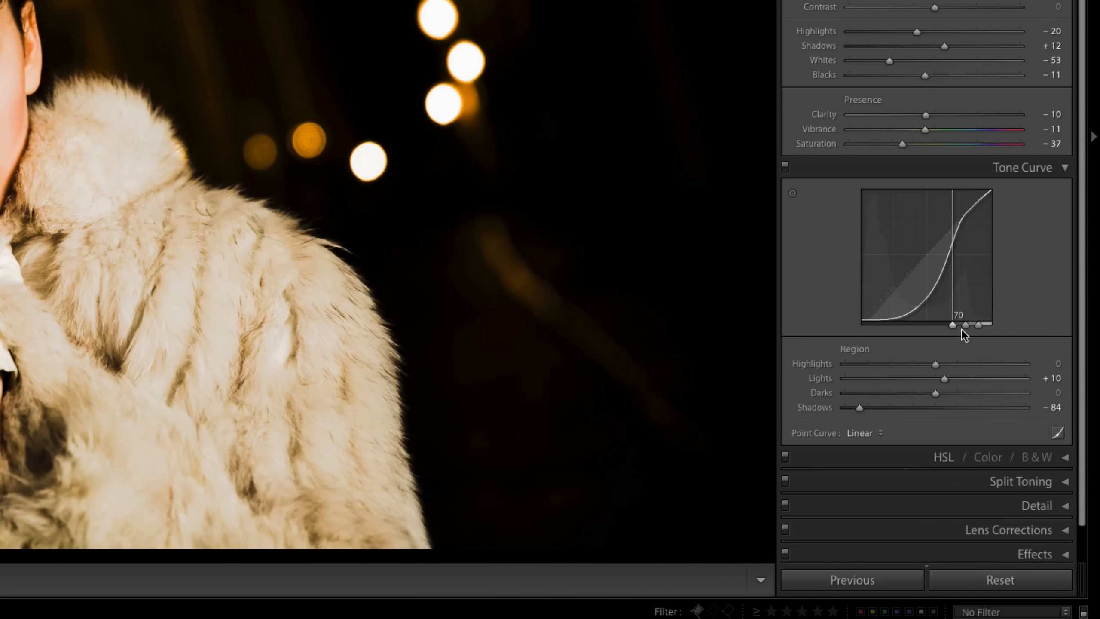
left_click_drag(960, 329, 867, 328)
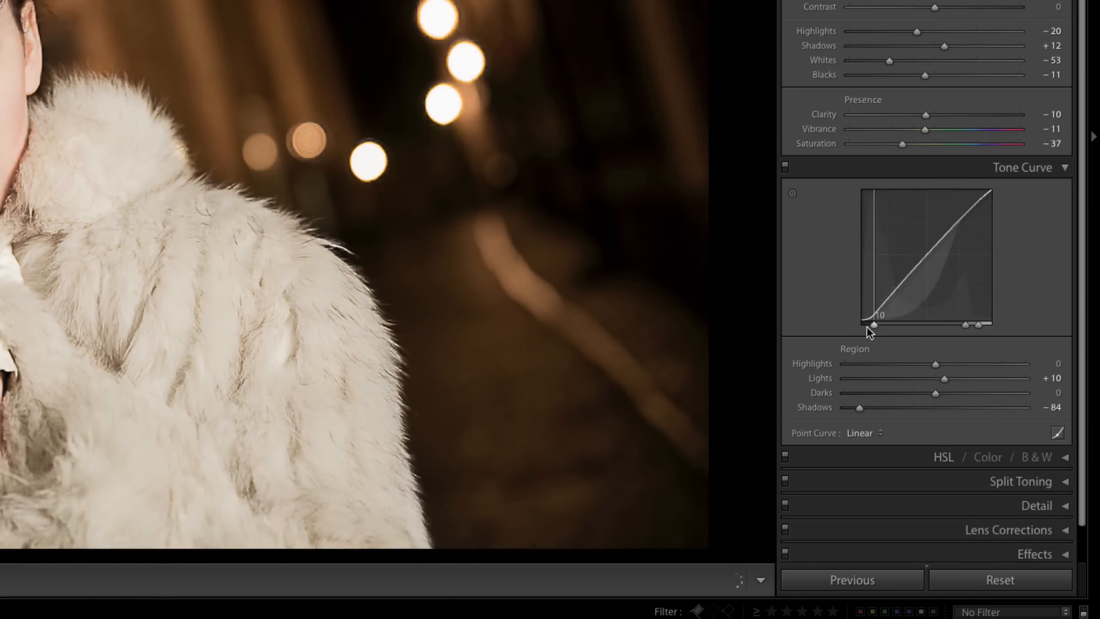
double_click(965, 325)
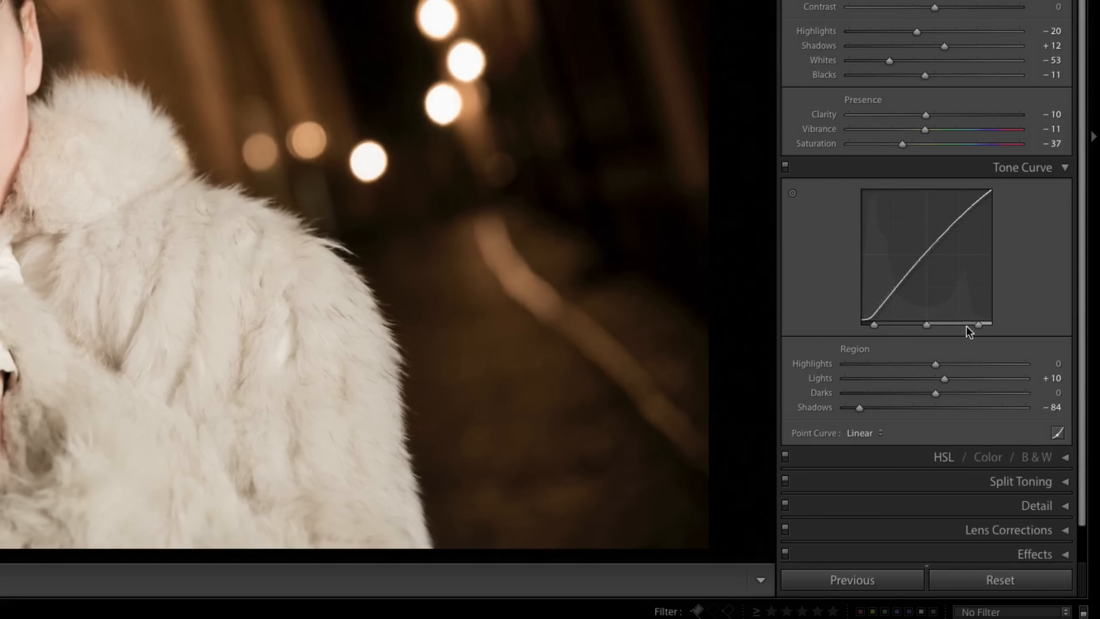
Move the tone curve's shadow and highlight splits slightly inward and set the Shadows region to -12
left_click_drag(874, 325, 883, 325)
left_click_drag(979, 324, 973, 324)
left_click_drag(860, 407, 925, 408)
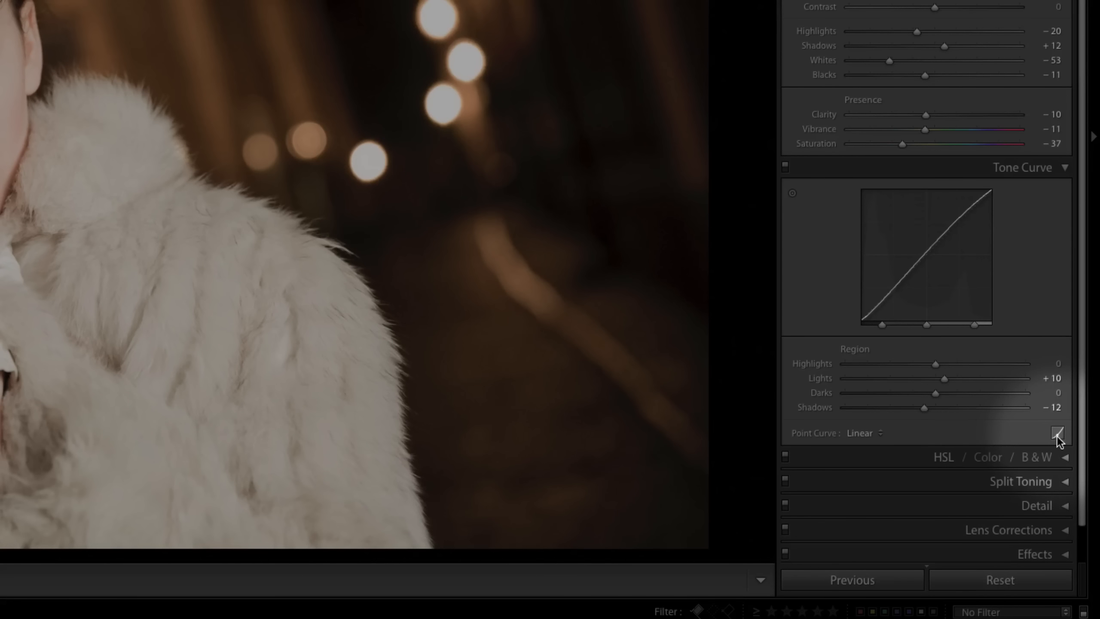
Switch to point curve editing on the RGB channel and shape a contrast S-curve with four points
left_click(1058, 435)
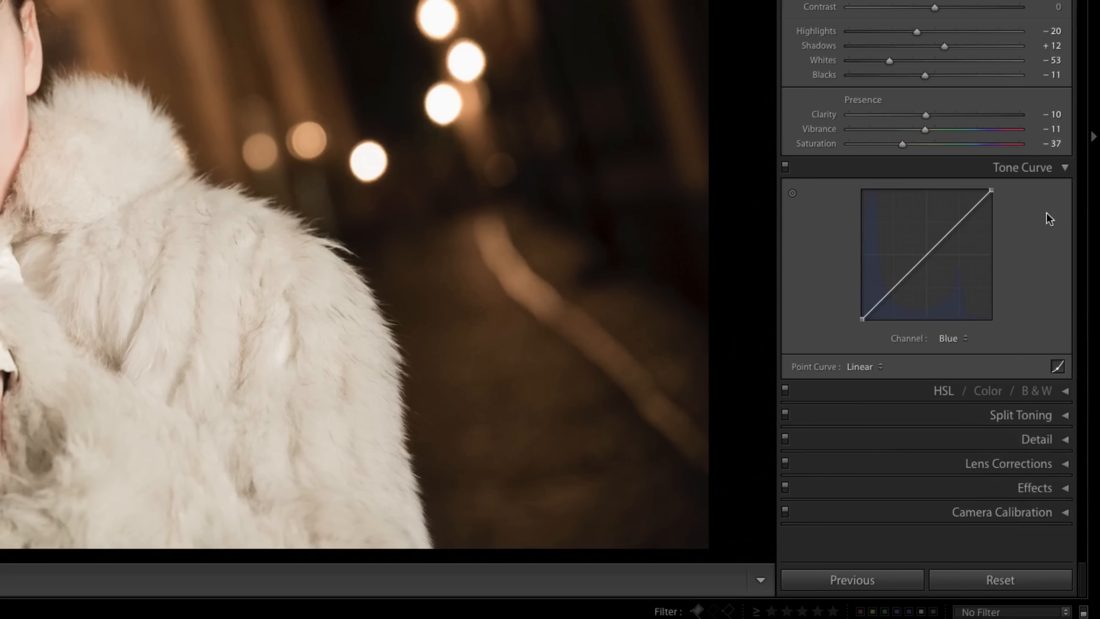
left_click(960, 340)
left_click(946, 298)
left_click_drag(967, 213, 964, 209)
left_click_drag(902, 272, 901, 291)
left_click_drag(928, 251, 929, 248)
left_click_drag(962, 210, 966, 206)
left_click_drag(929, 247, 929, 246)
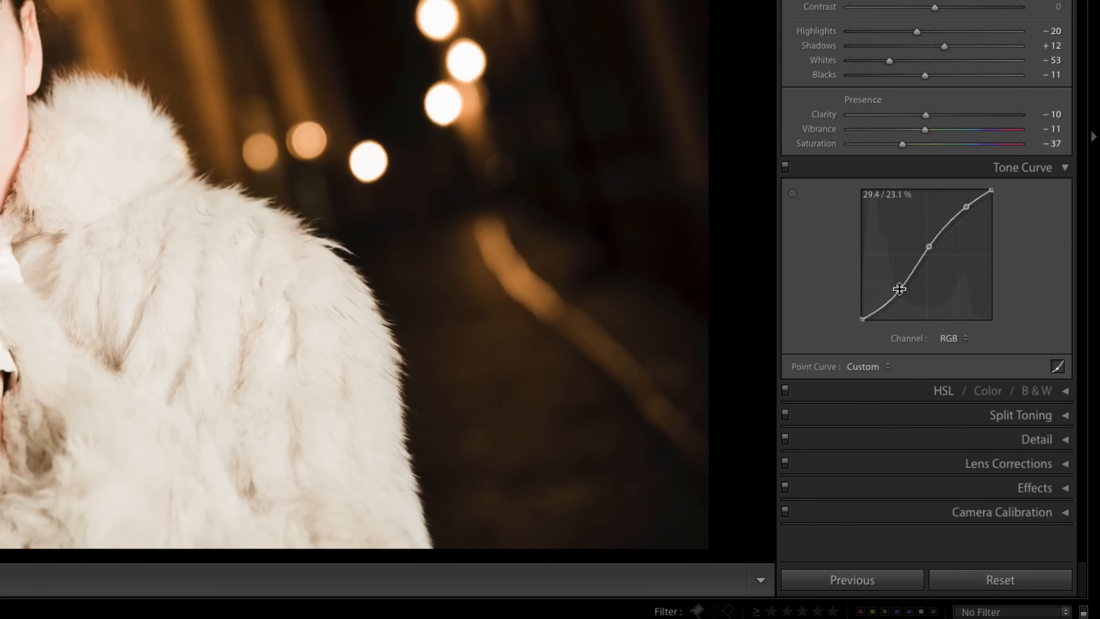
left_click_drag(899, 289, 929, 244)
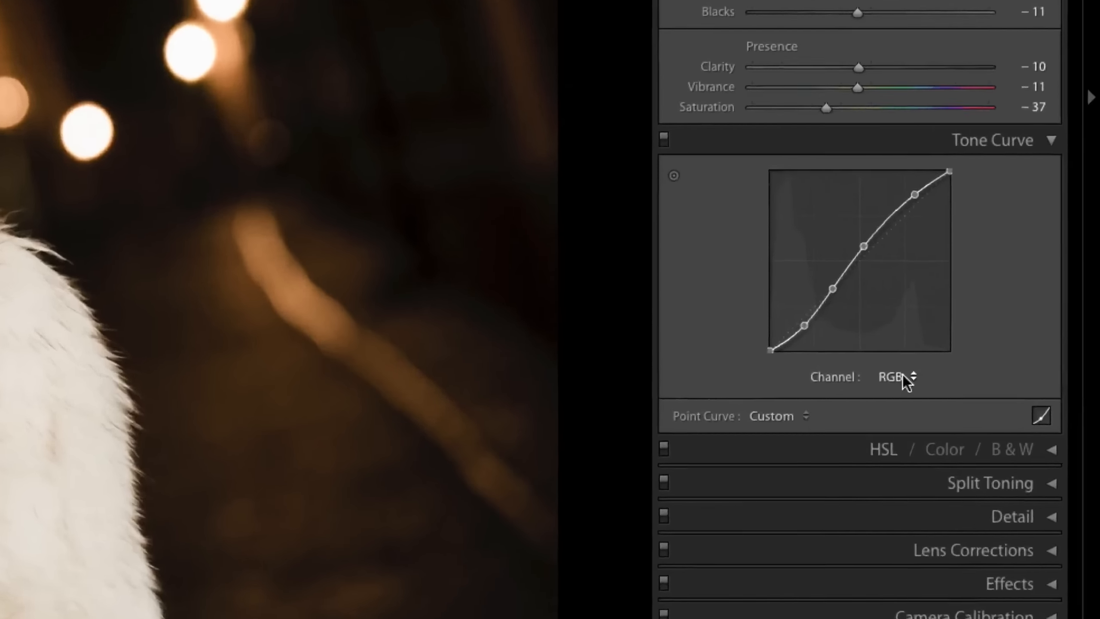
On the Red channel curve, raise a highlight point slightly and add a shadow point at about 30.6 / 32.2 %
left_click(952, 338)
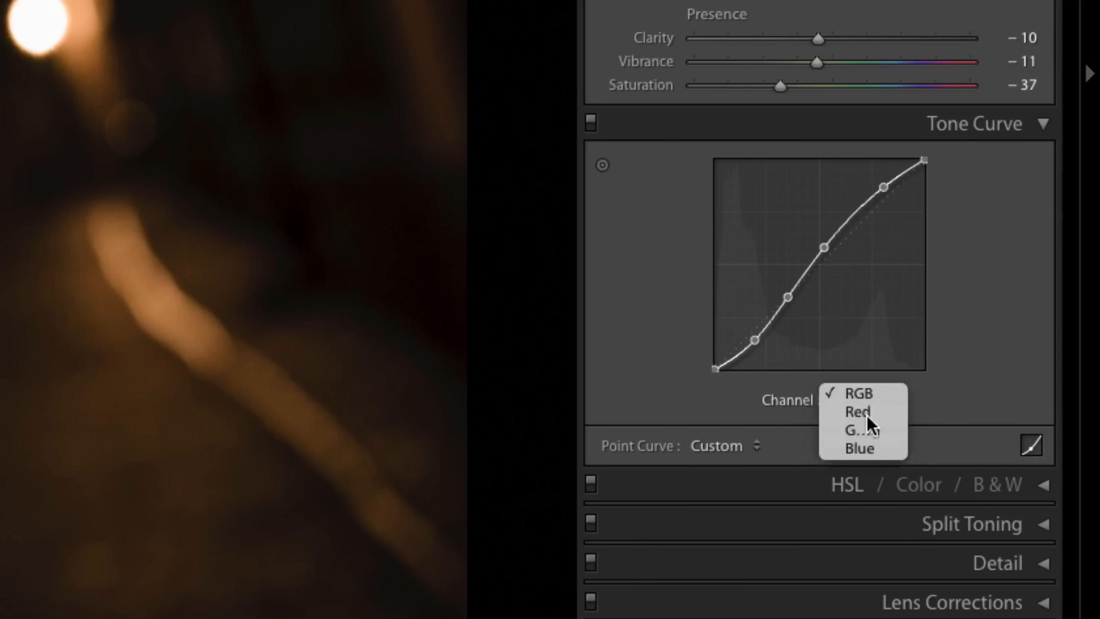
left_click(866, 414)
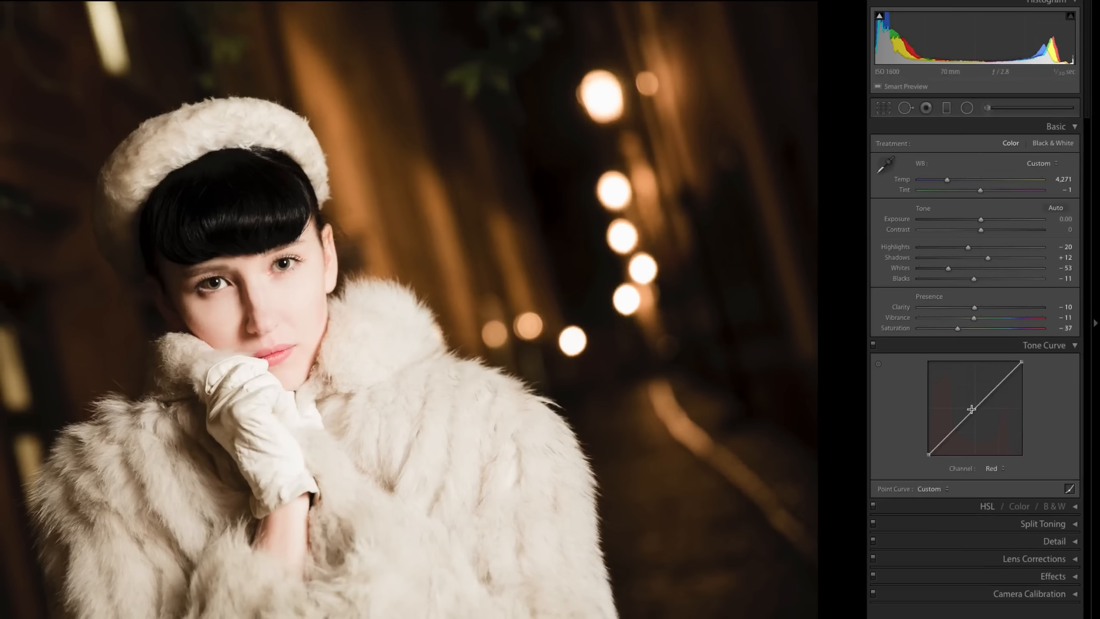
left_click_drag(958, 395, 996, 384)
left_click(961, 422)
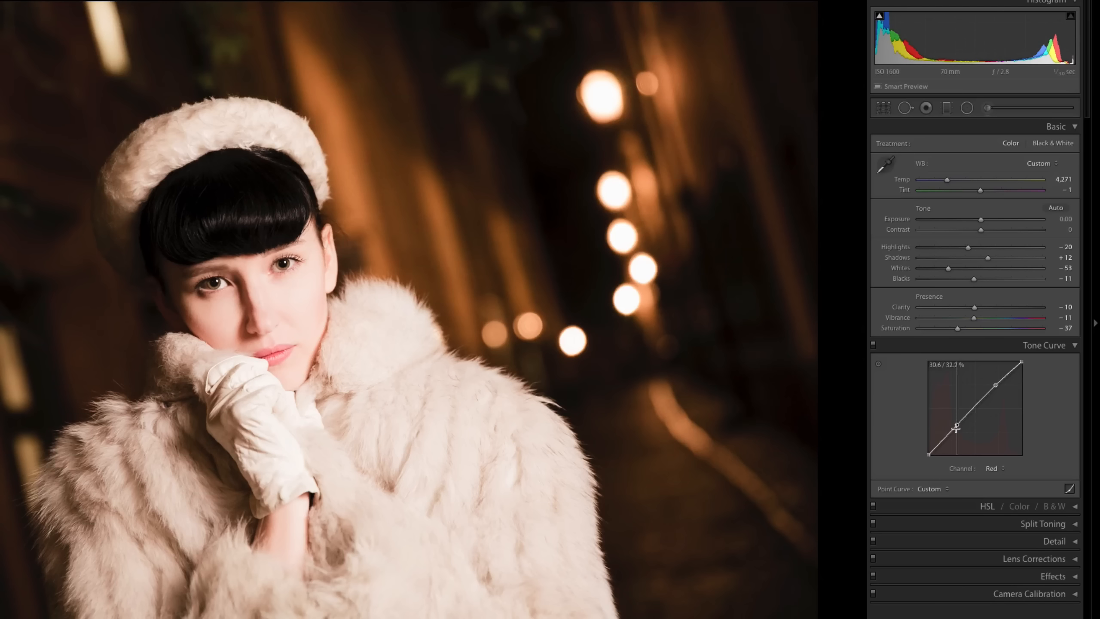
On the Green channel curve, pull a midtone point down to about 54.1 / 50.6 %
left_click(993, 468)
left_click(991, 475)
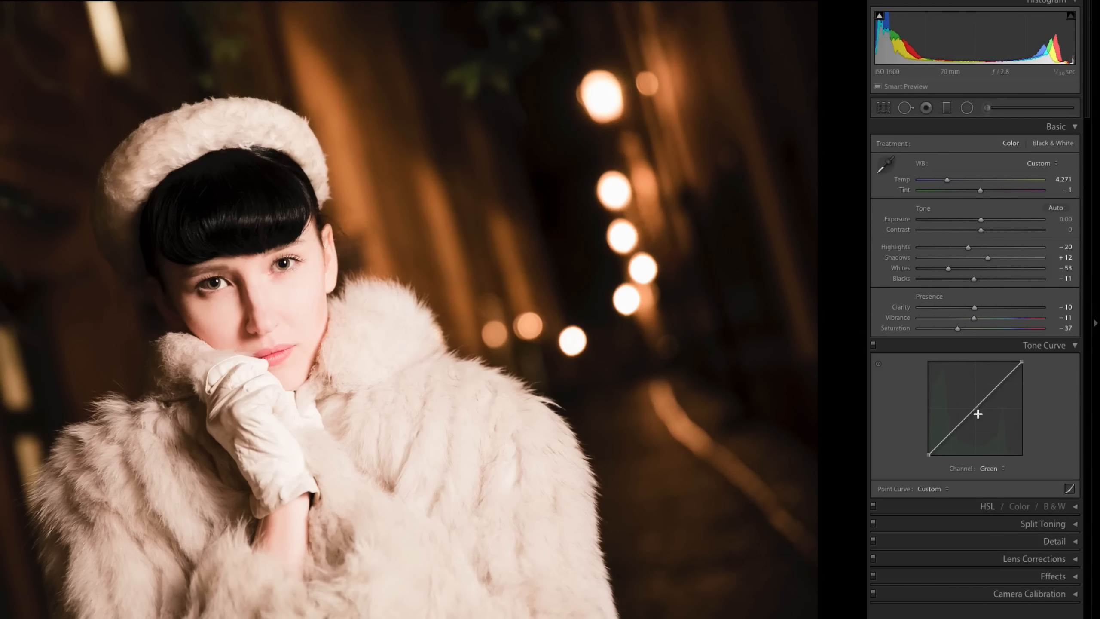
left_click_drag(978, 405, 979, 408)
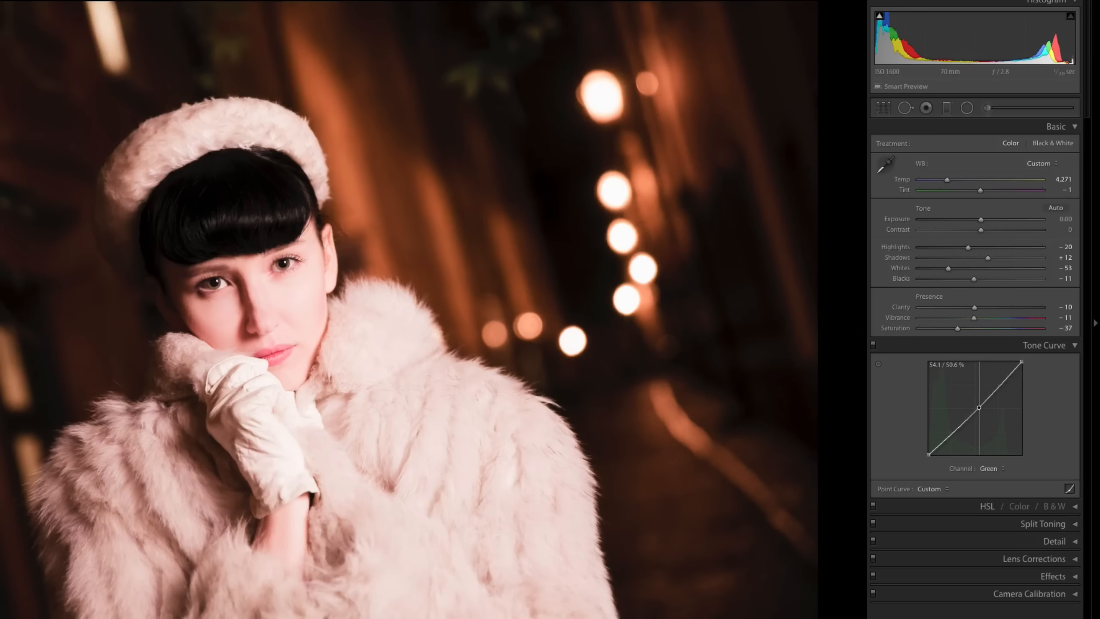
On the Blue channel curve, lower a highlight point and raise a shadow point
left_click(991, 467)
left_click(994, 478)
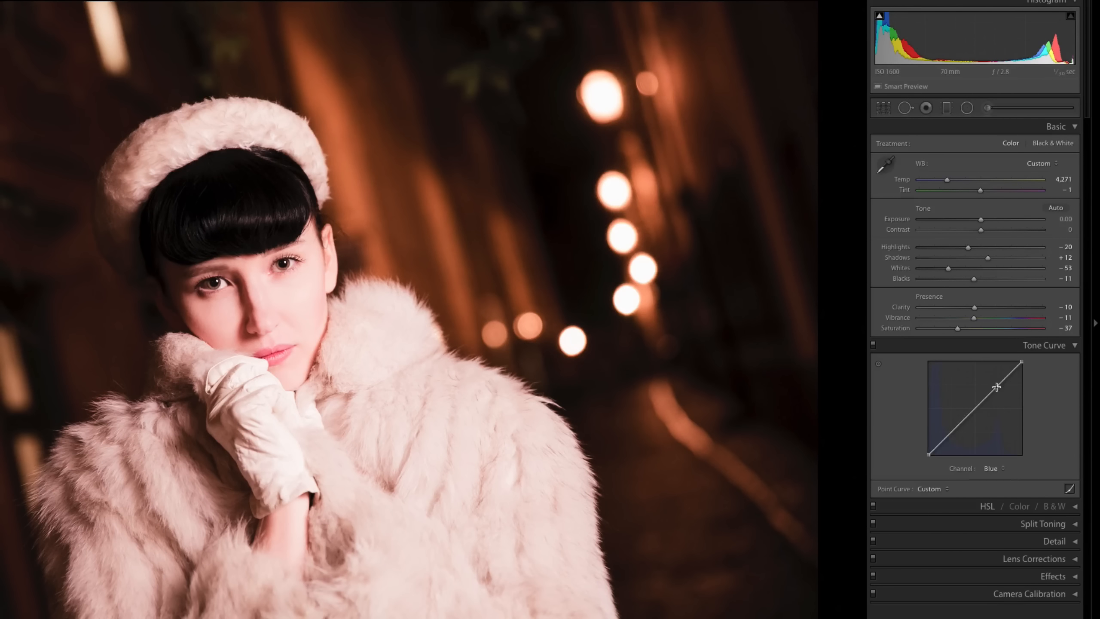
left_click_drag(995, 385, 998, 393)
left_click_drag(961, 429, 950, 428)
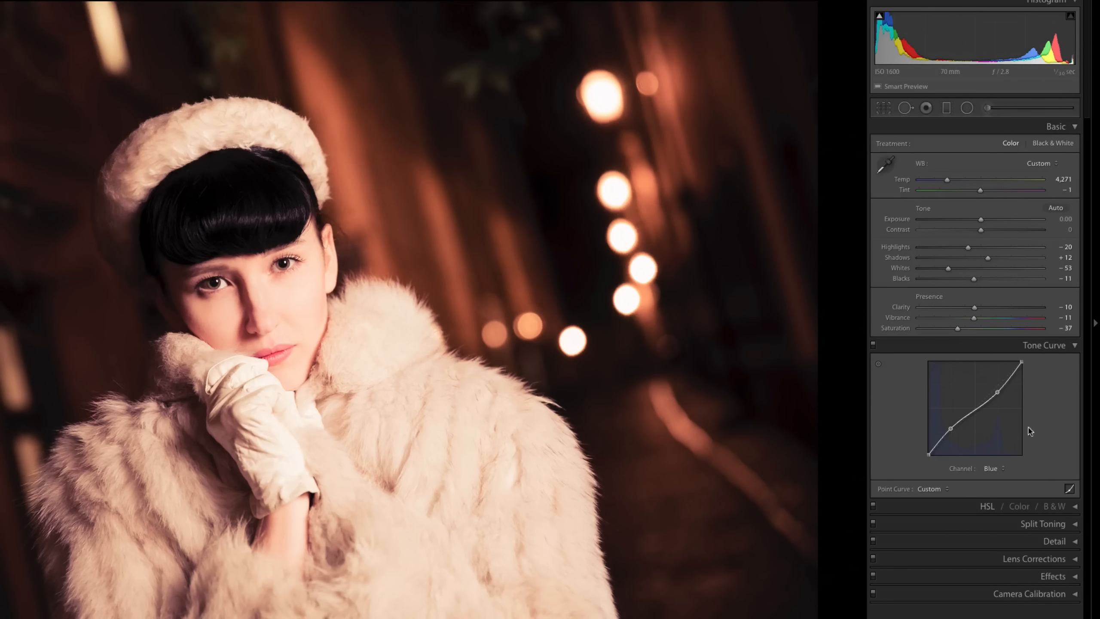
Return to the region view of the tone curve and reset all regions, splits and point curves
left_click(1069, 488)
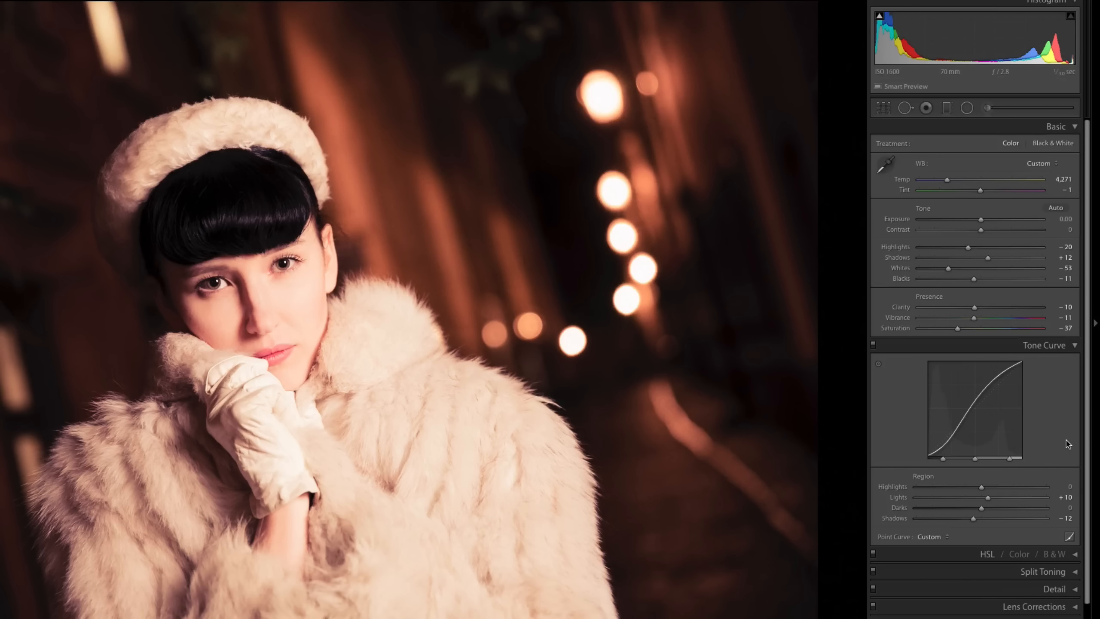
right_click(977, 407)
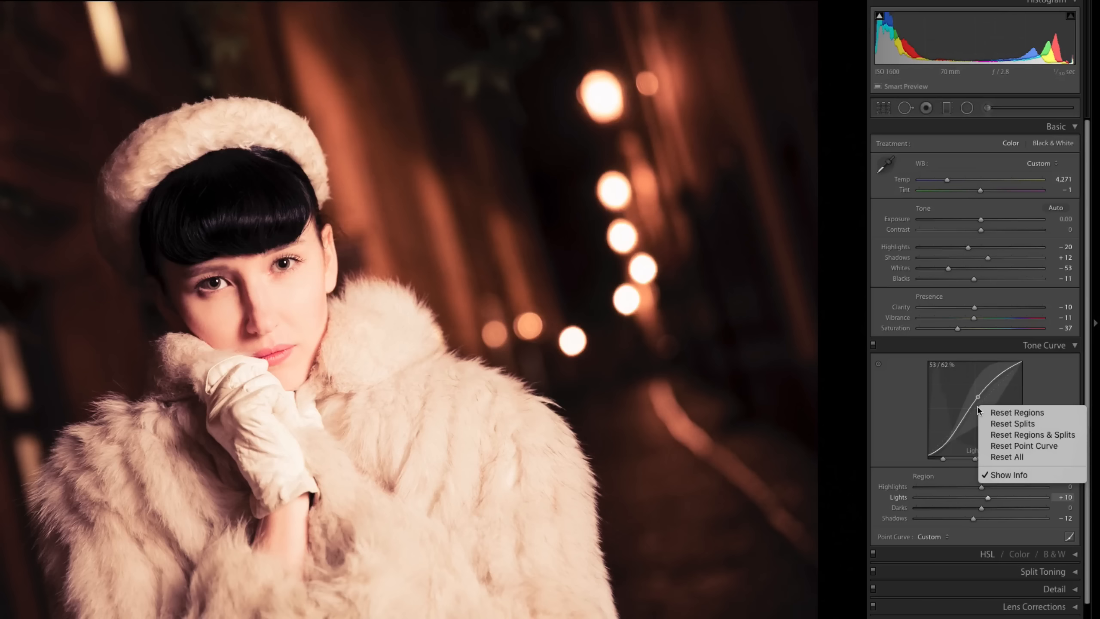
left_click(1004, 458)
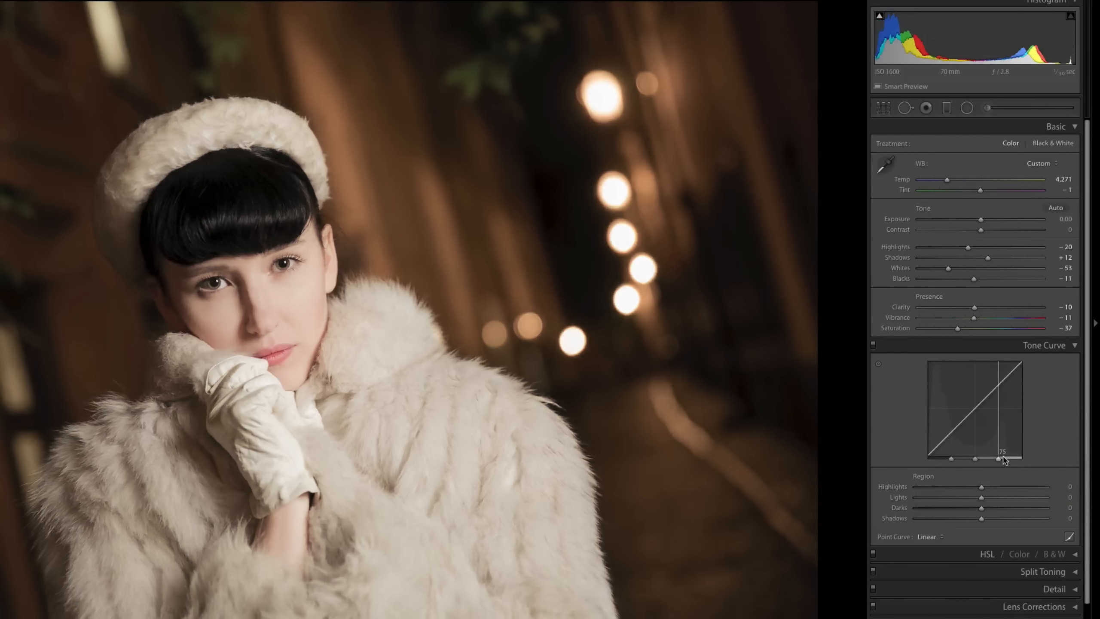